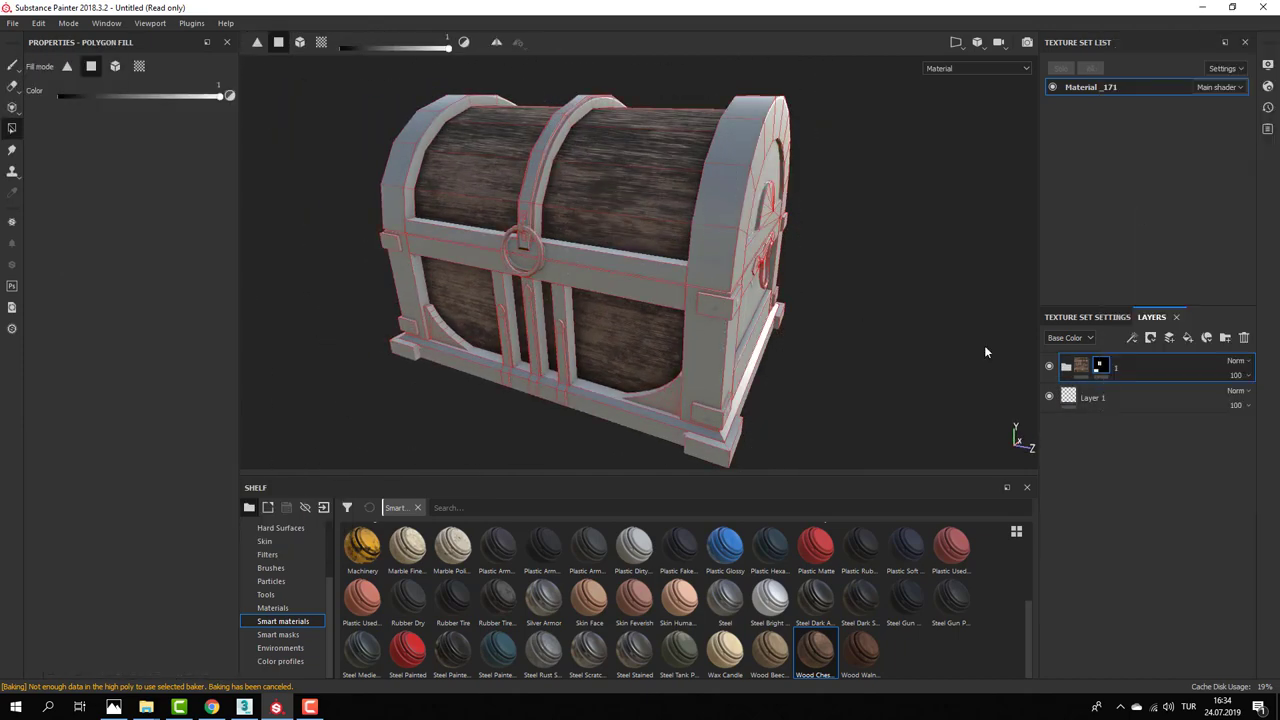
Duplicate the wood layer group as '1 copy 1' and show the 3D/2D split view
{"action": "left_click", "coordinate": [1137, 545]}
{"action": "key", "text": "F1"}
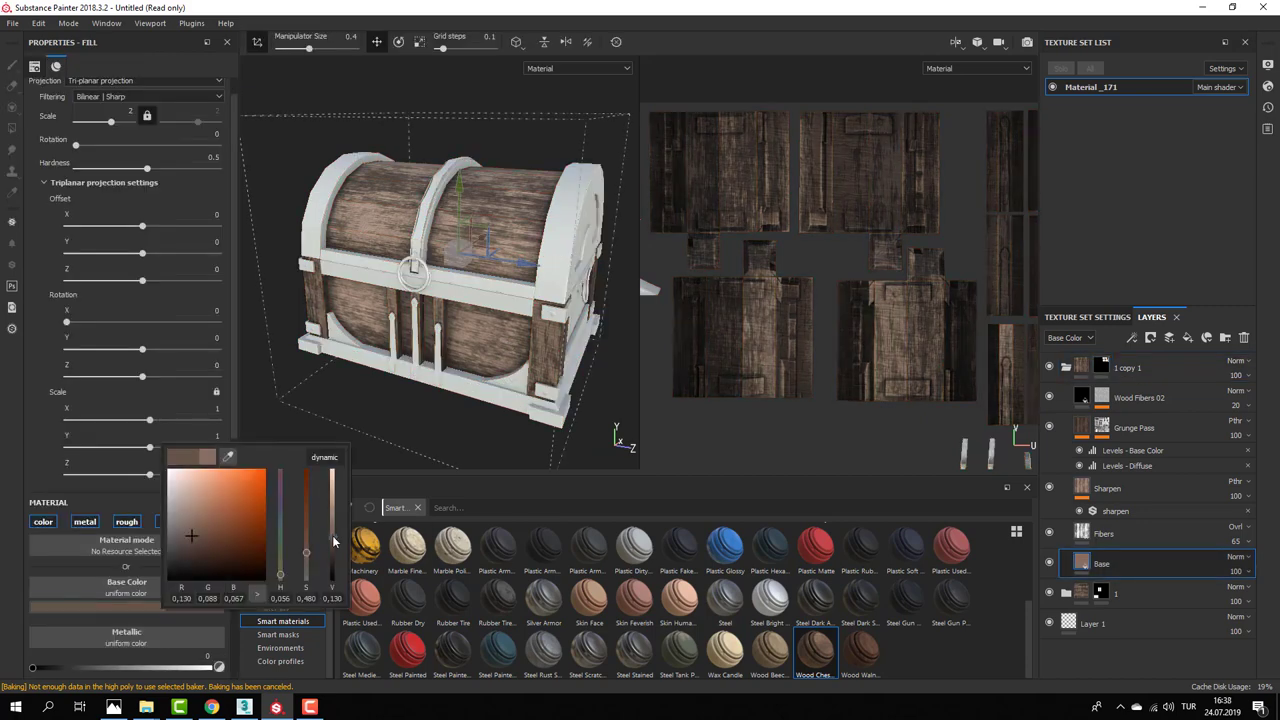
Close the colour picker and start a new layer for another chest part
{"action": "left_click", "coordinate": [603, 364]}
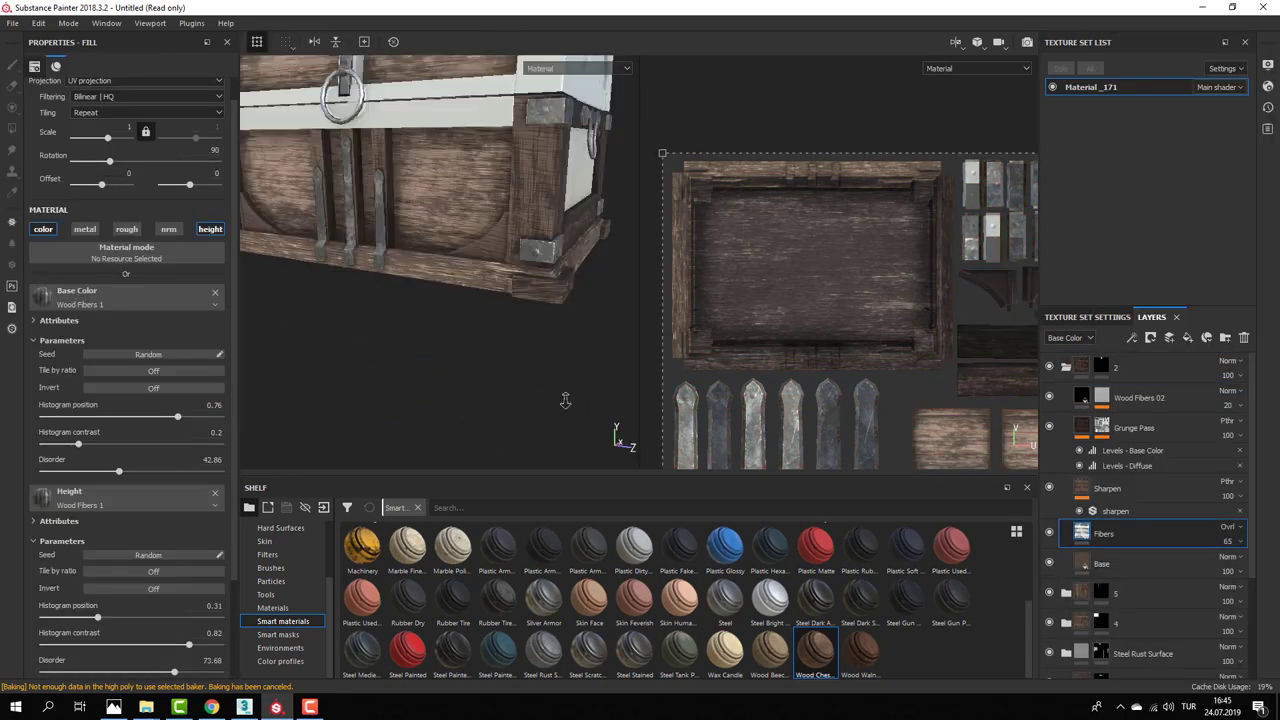
{"action": "right_click", "coordinate": [1052, 551]}
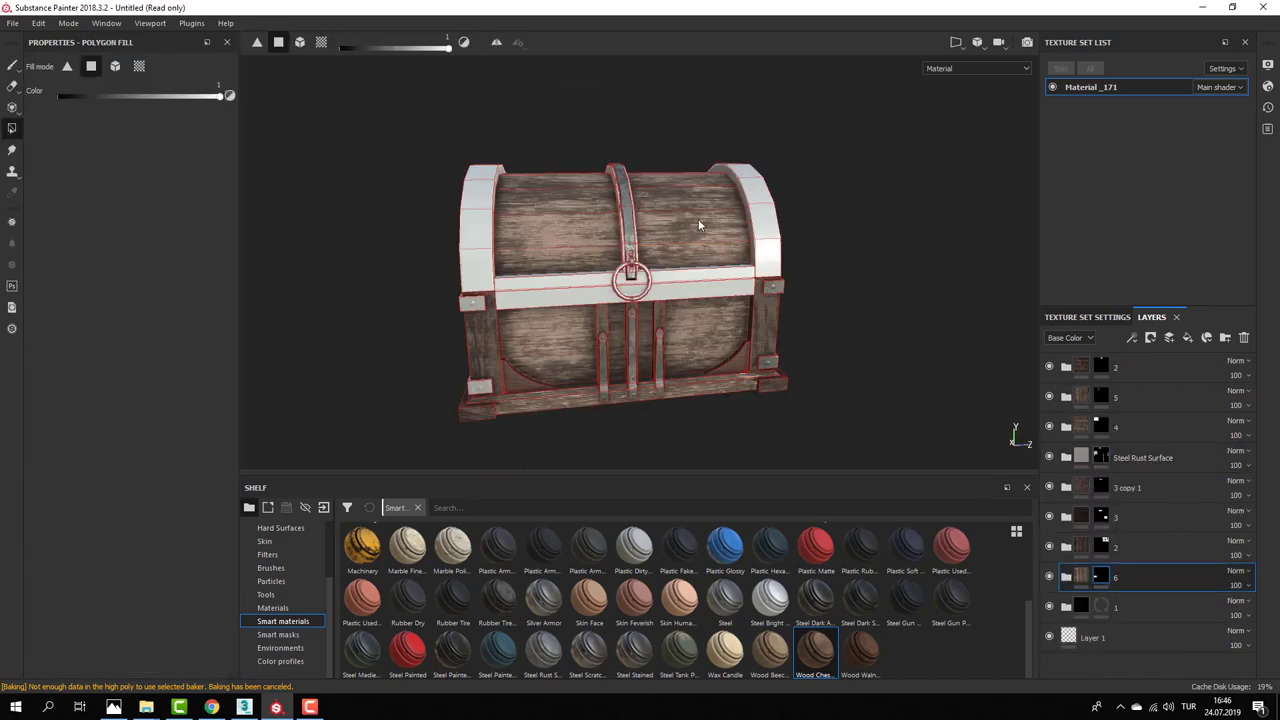
{"action": "left_click_drag", "start_coordinate": [828, 316], "coordinate": [1053, 549], "text": "alt"}
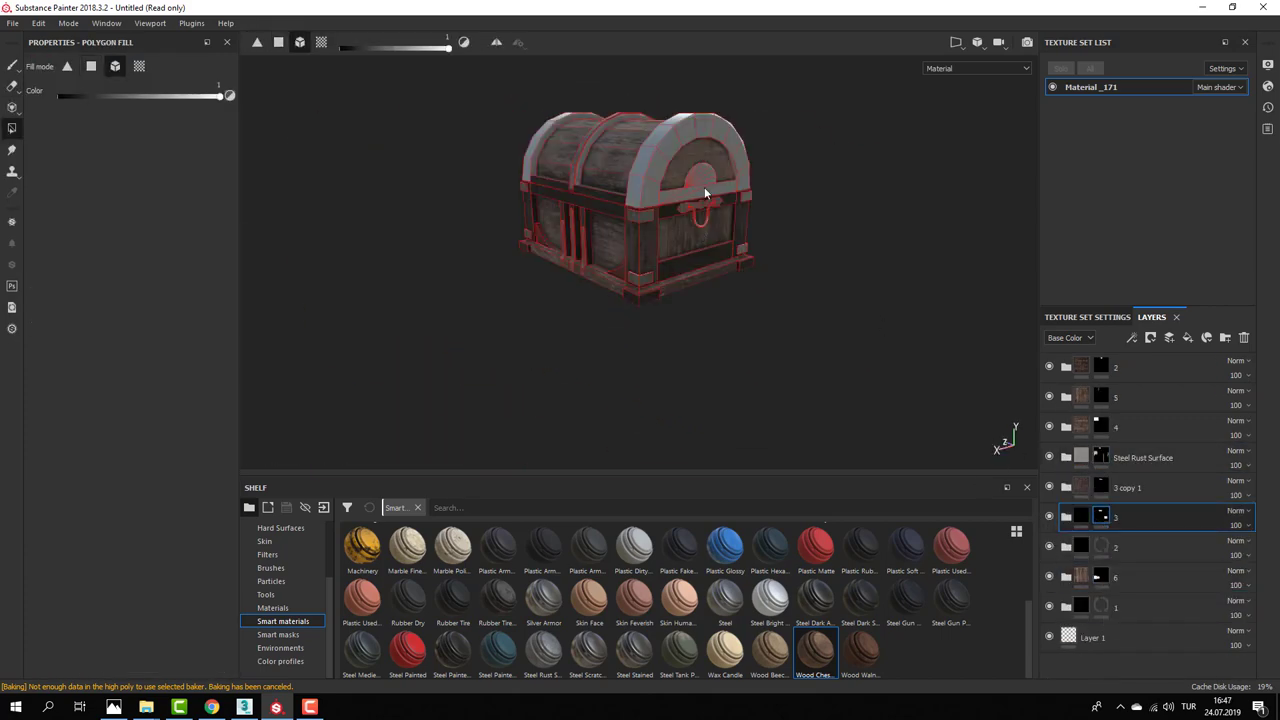
{"action": "left_click", "coordinate": [1128, 577]}
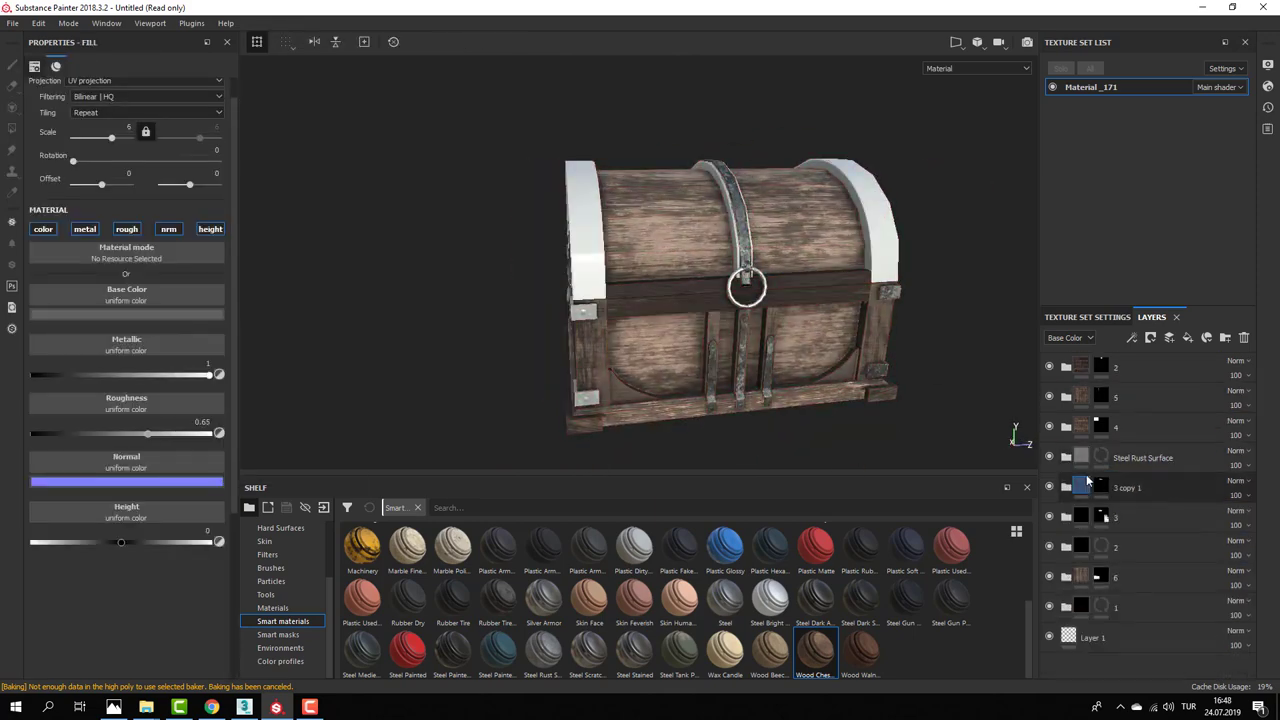
{"action": "left_click", "coordinate": [1088, 460]}
{"action": "left_click_drag", "start_coordinate": [840, 330], "coordinate": [793, 321], "text": "alt"}
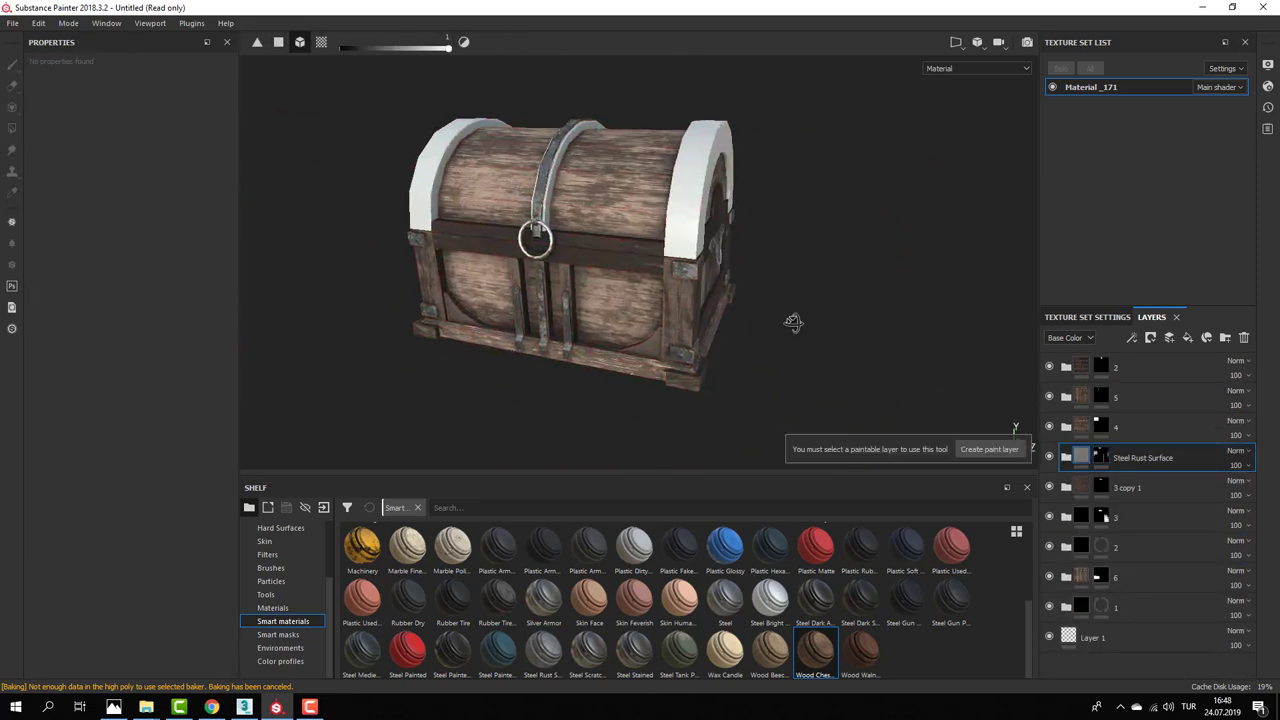
{"action": "mouse_move", "coordinate": [733, 262]}
{"action": "left_mouse_down", "text": "alt"}
{"action": "mouse_move", "coordinate": [745, 227]}
{"action": "mouse_move", "coordinate": [885, 232]}
{"action": "mouse_move", "coordinate": [878, 381]}
{"action": "mouse_move", "coordinate": [731, 232]}
{"action": "mouse_move", "coordinate": [886, 271]}
{"action": "mouse_move", "coordinate": [829, 343]}
{"action": "mouse_move", "coordinate": [845, 332]}
{"action": "left_mouse_up", "text": "alt"}
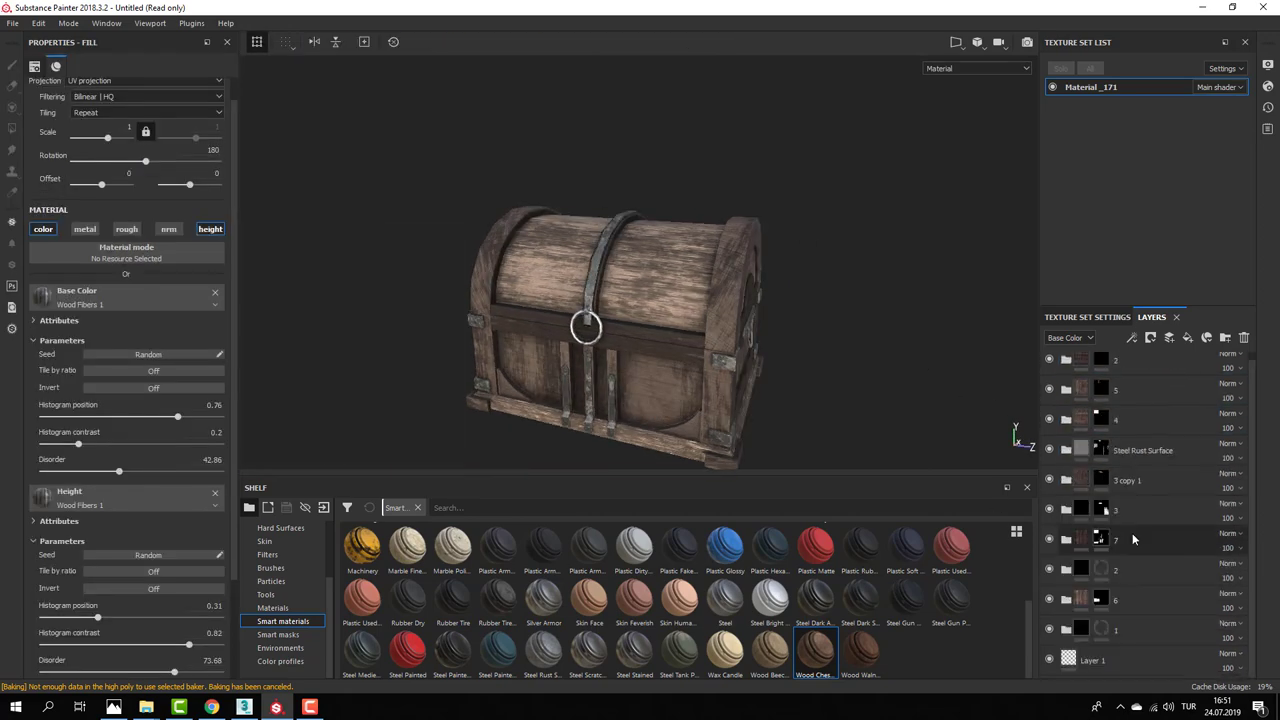
Delete the unneeded layer 7 and orbit onto the chest lid
{"action": "left_click", "coordinate": [1132, 539]}
{"action": "key", "text": "Delete"}
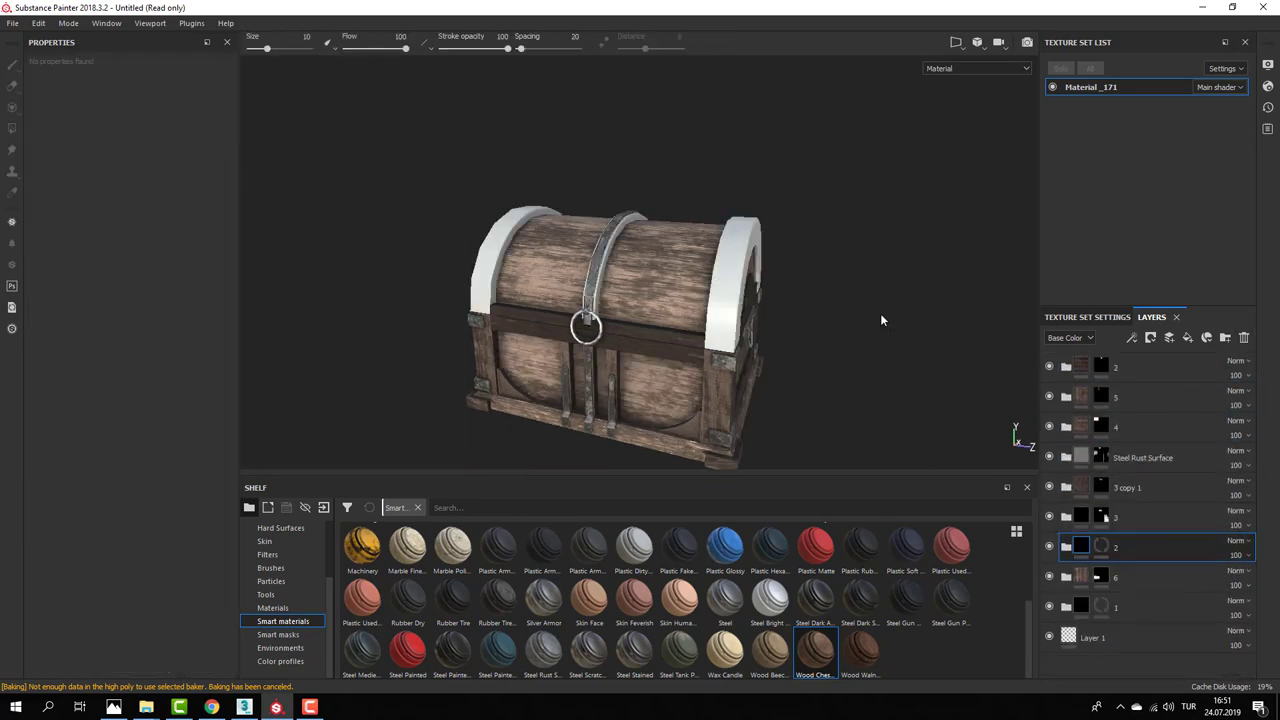
{"action": "key", "text": "4"}
{"action": "mouse_move", "coordinate": [430, 365]}
{"action": "left_mouse_down", "text": "alt"}
{"action": "mouse_move", "coordinate": [677, 300]}
{"action": "mouse_move", "coordinate": [506, 348]}
{"action": "mouse_move", "coordinate": [669, 380]}
{"action": "mouse_move", "coordinate": [743, 366]}
{"action": "left_mouse_up", "text": "alt"}
{"action": "key", "text": "1"}
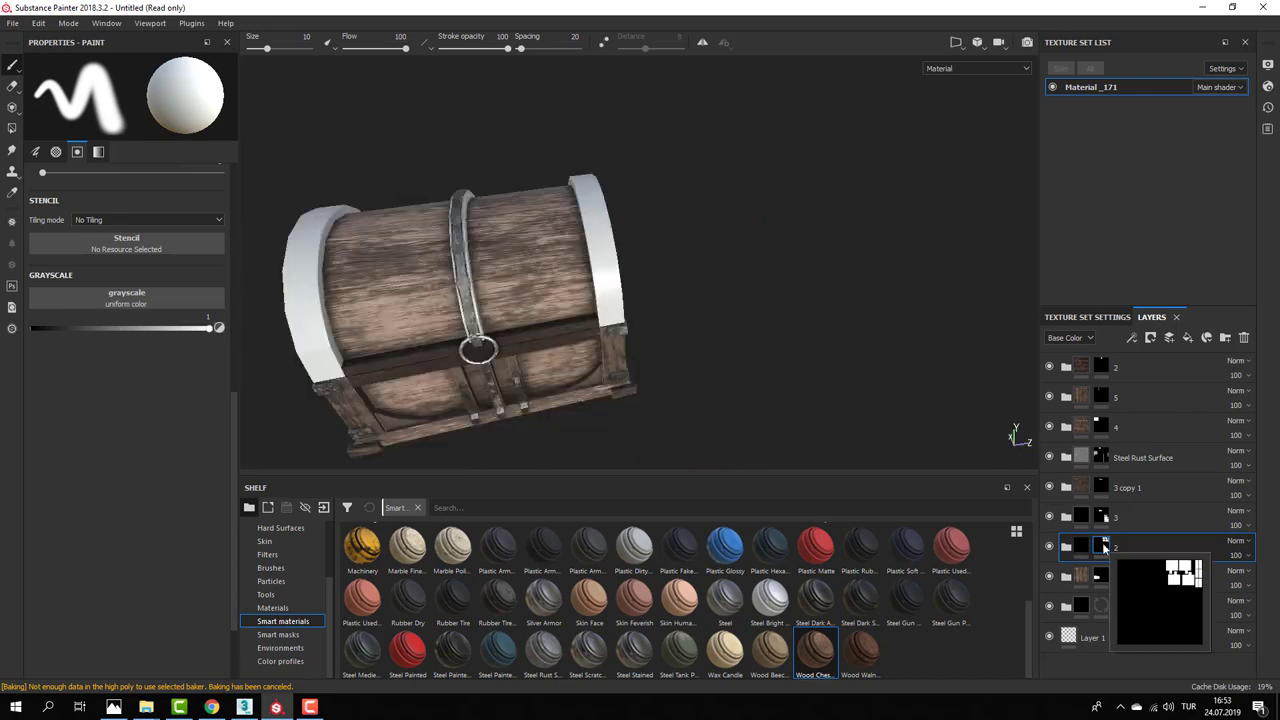
Clear the layer's mask and show the model and UV layout side by side
{"action": "right_click", "coordinate": [1101, 546]}
{"action": "left_click", "coordinate": [1135, 321]}
{"action": "left_click", "coordinate": [955, 42]}
{"action": "left_click", "coordinate": [975, 63]}
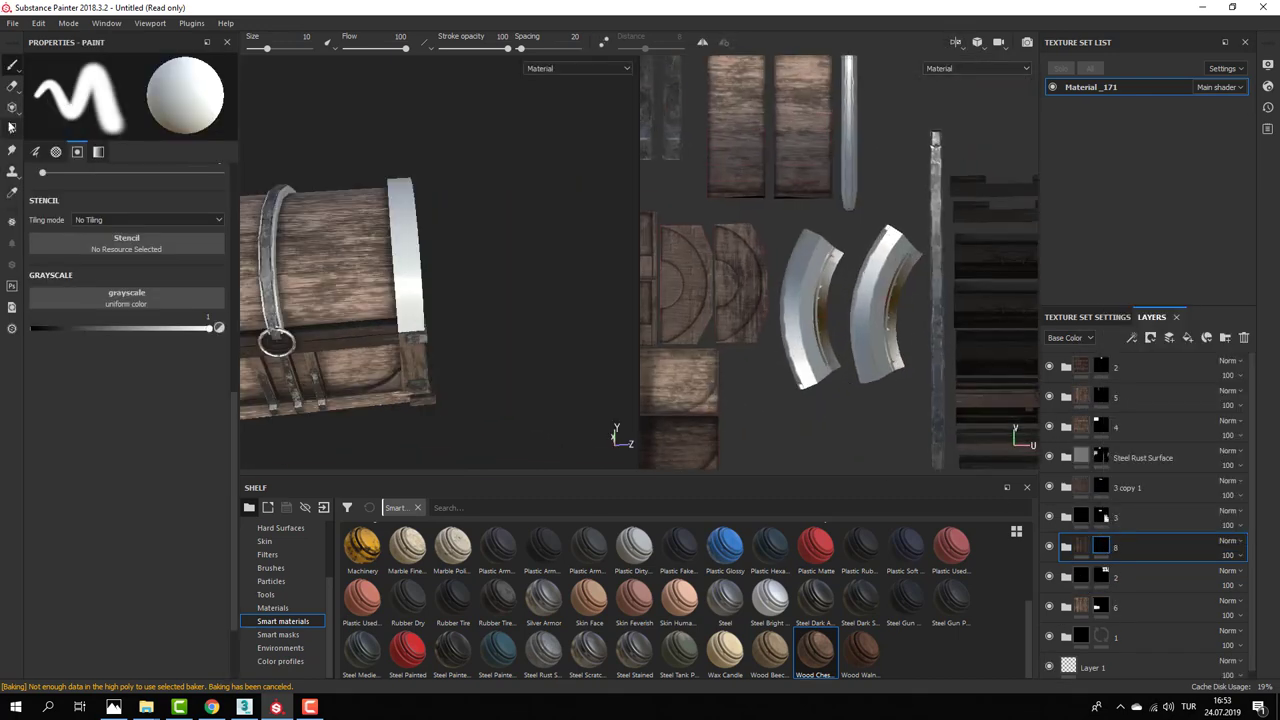
Frame the whole chest in both views and select the Fibers fill layer in group 8
{"action": "key", "text": "f"}
{"action": "left_click", "coordinate": [1066, 546]}
{"action": "left_click", "coordinate": [1103, 553]}
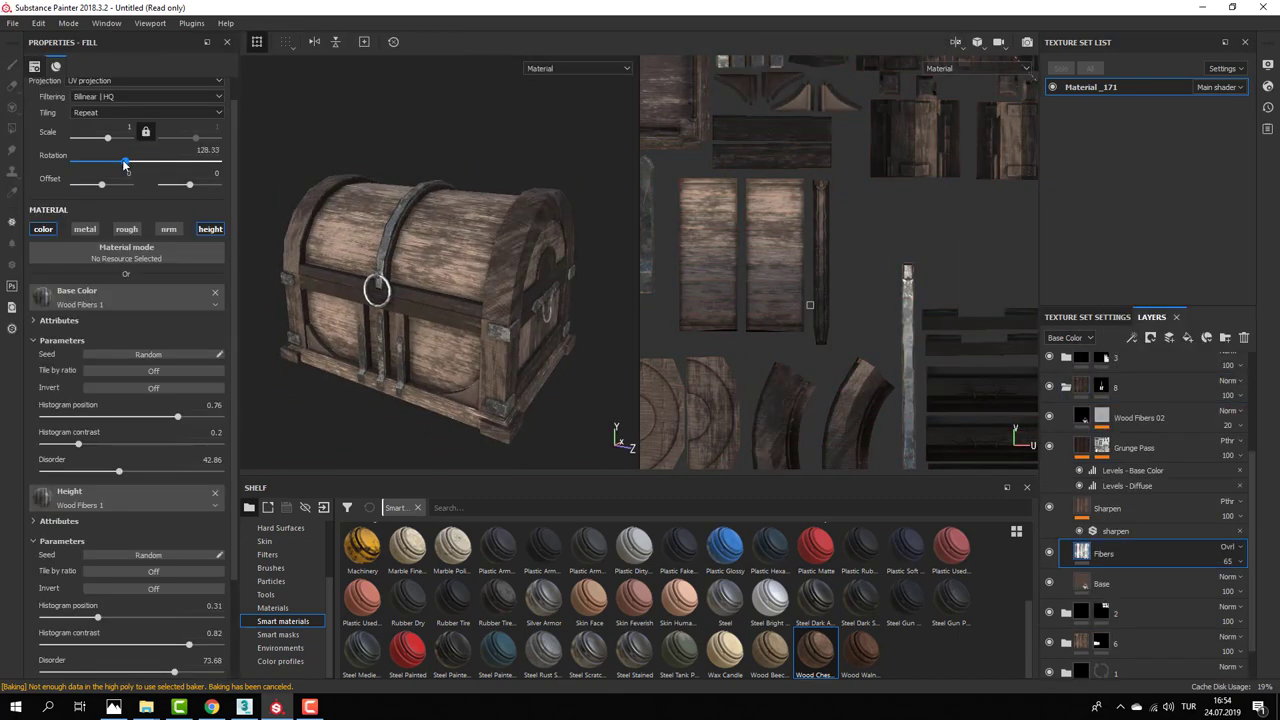